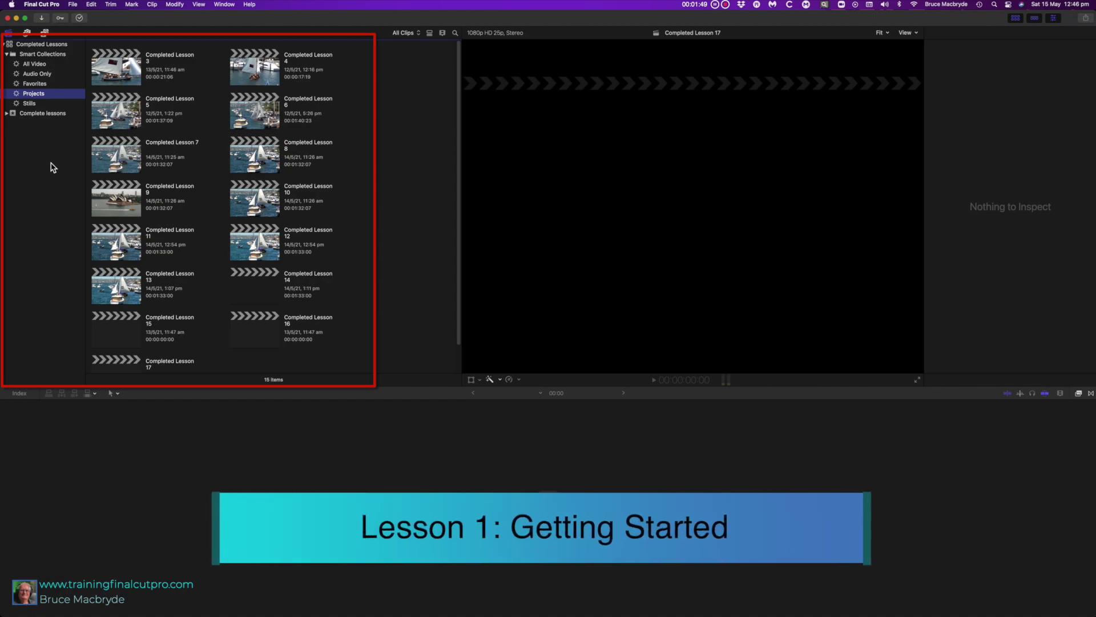
left_click(8, 54)
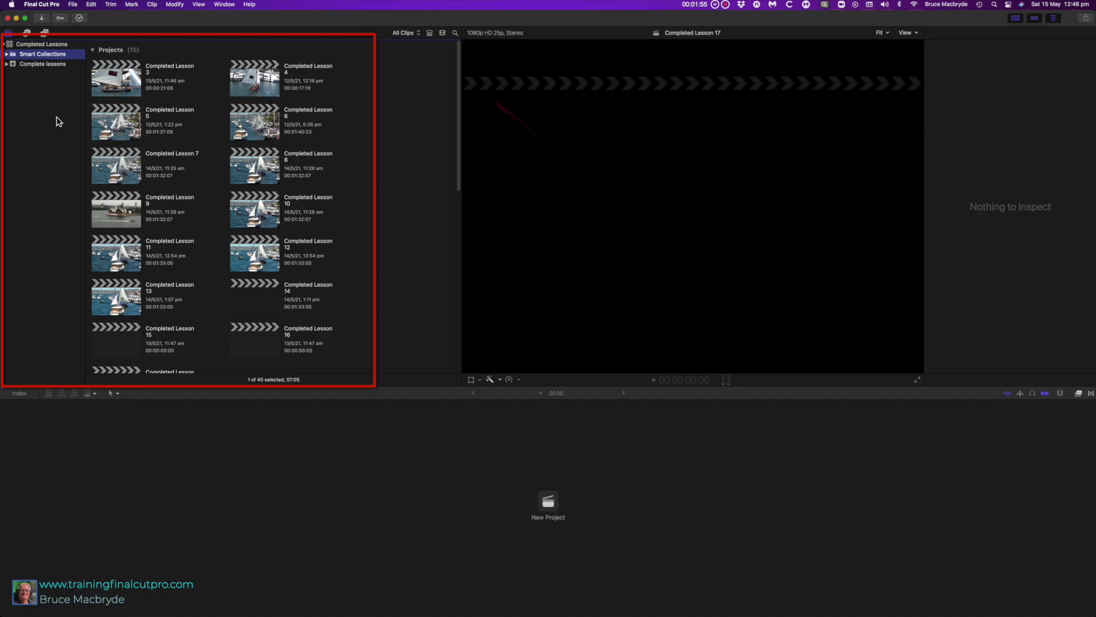
left_click(10, 34)
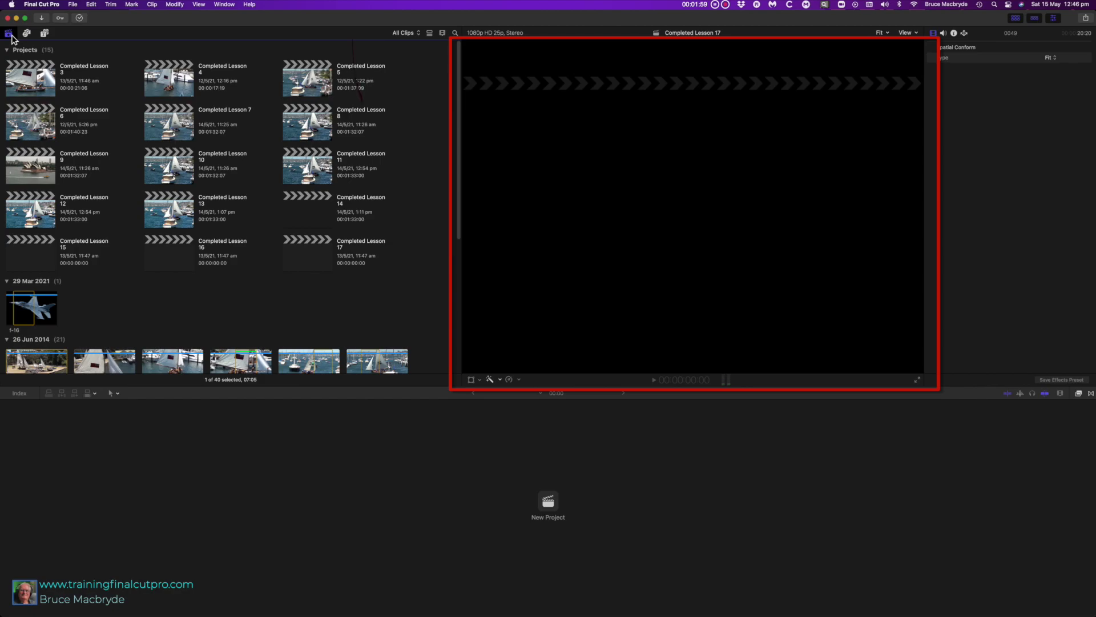
left_click(9, 34)
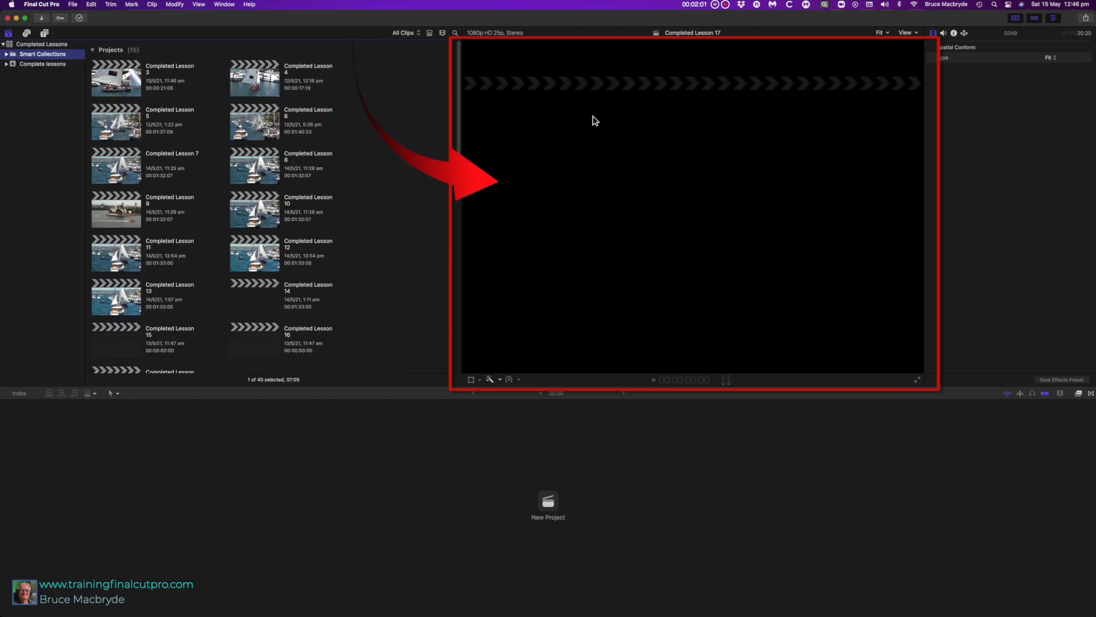
left_click(909, 33)
left_click(909, 33)
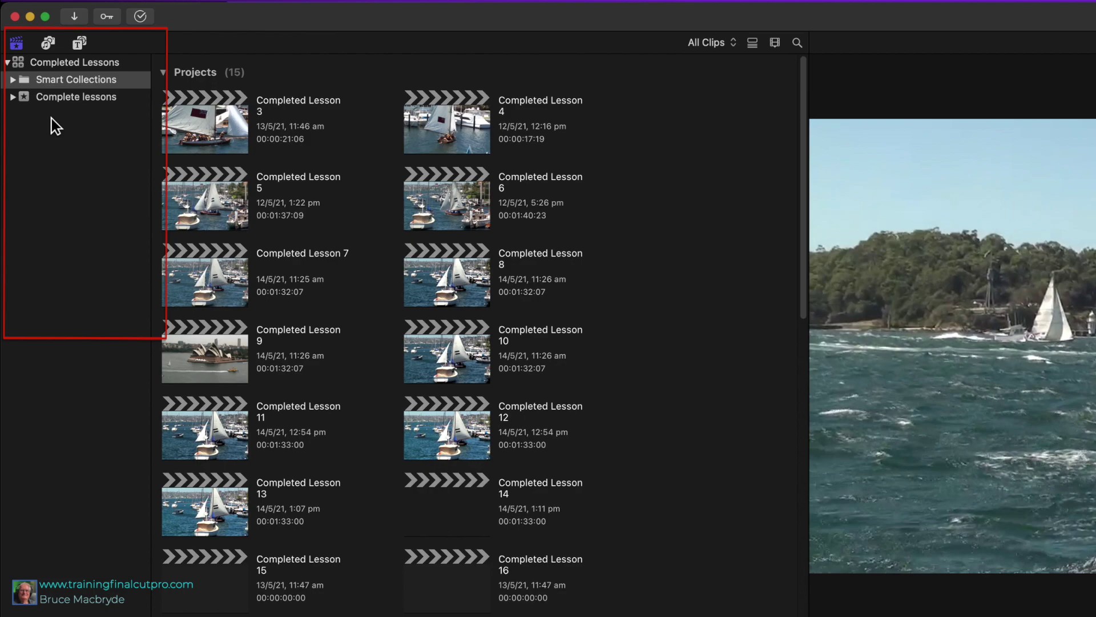
scroll(284, 159, "down", 10)
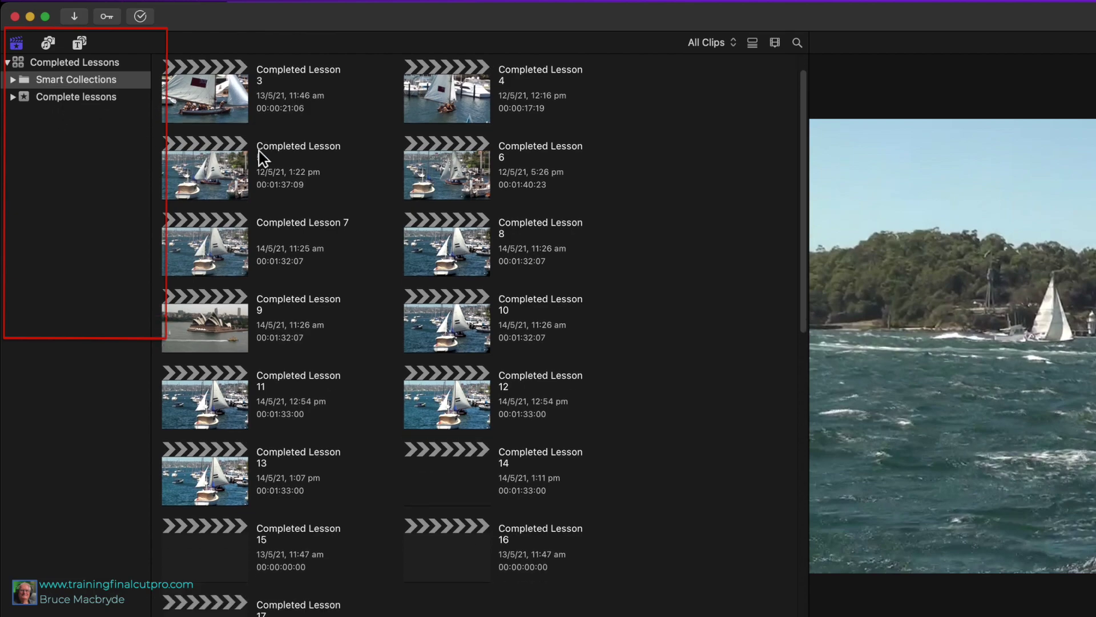
scroll(284, 160, "down", 5)
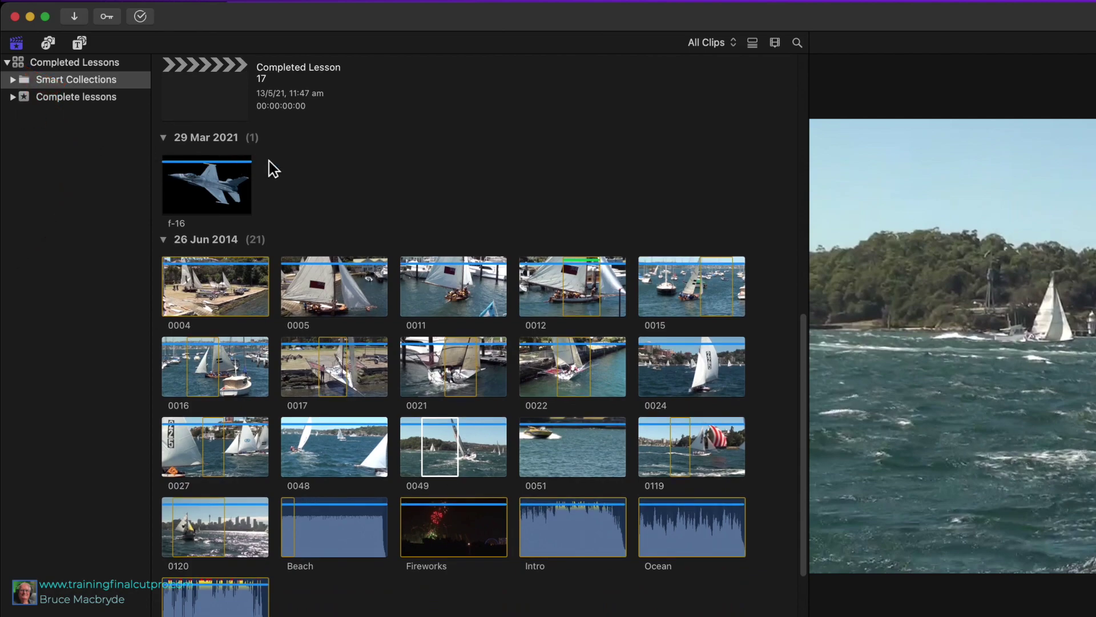
left_click(59, 66)
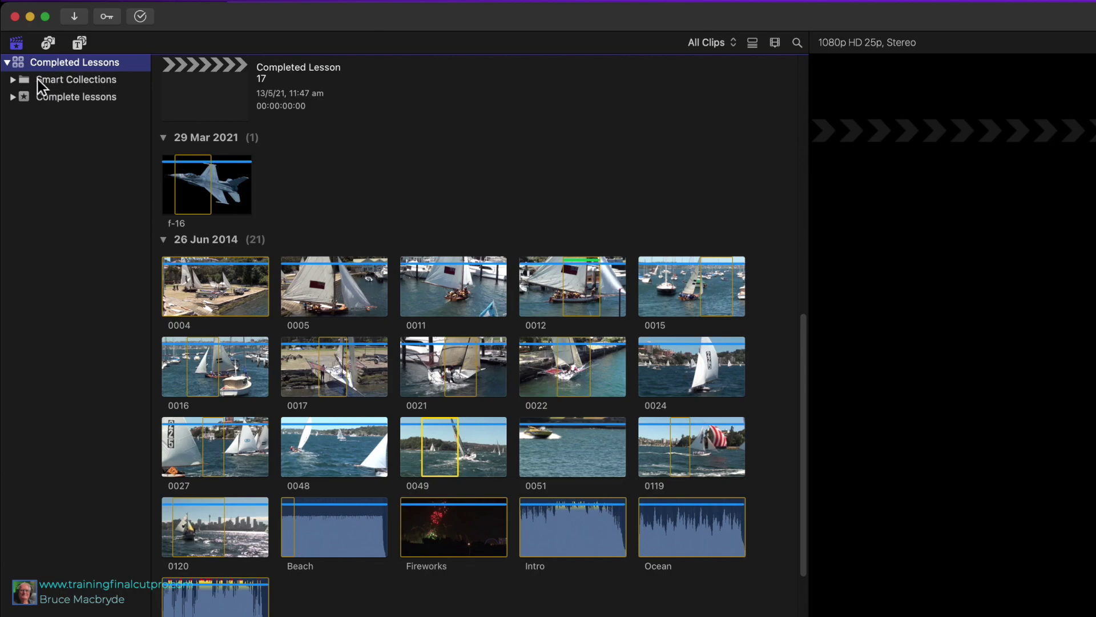
Expand the Complete lessons and 15-5-21 events to view their contents, then select 15-5-21.
left_click(13, 100)
left_click(73, 103)
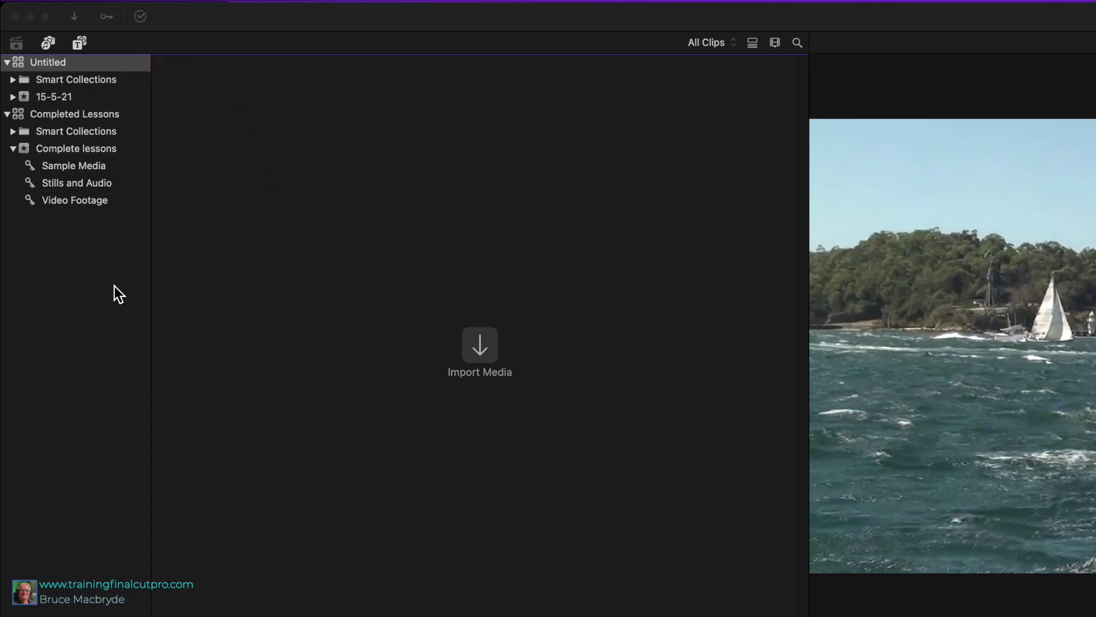
left_click(15, 98)
left_click(57, 99)
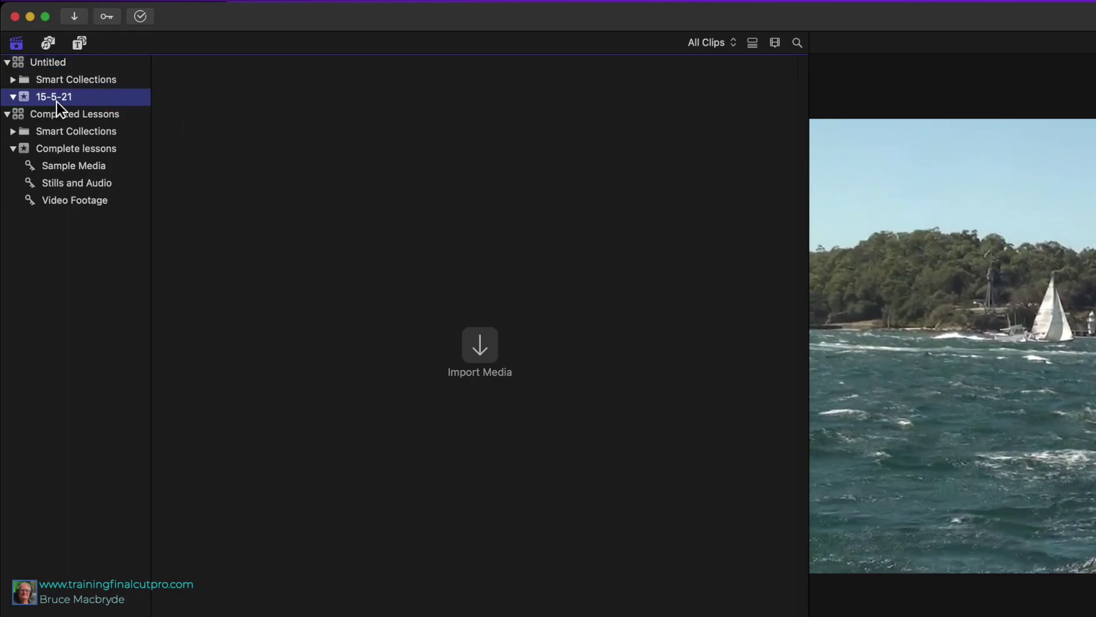
Rename the Untitled library to 'Firts Edit' and the 15-5-21 event to 'First Edit'.
left_click(56, 66)
left_click(56, 65)
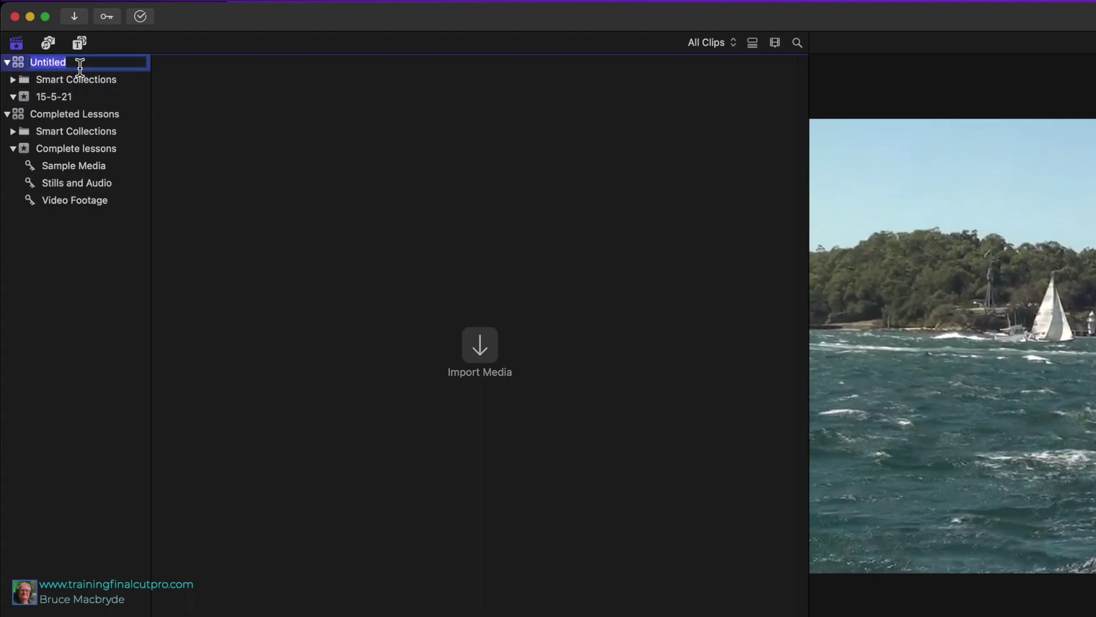
type("Firts Edit")
double_click(70, 97)
type("F")
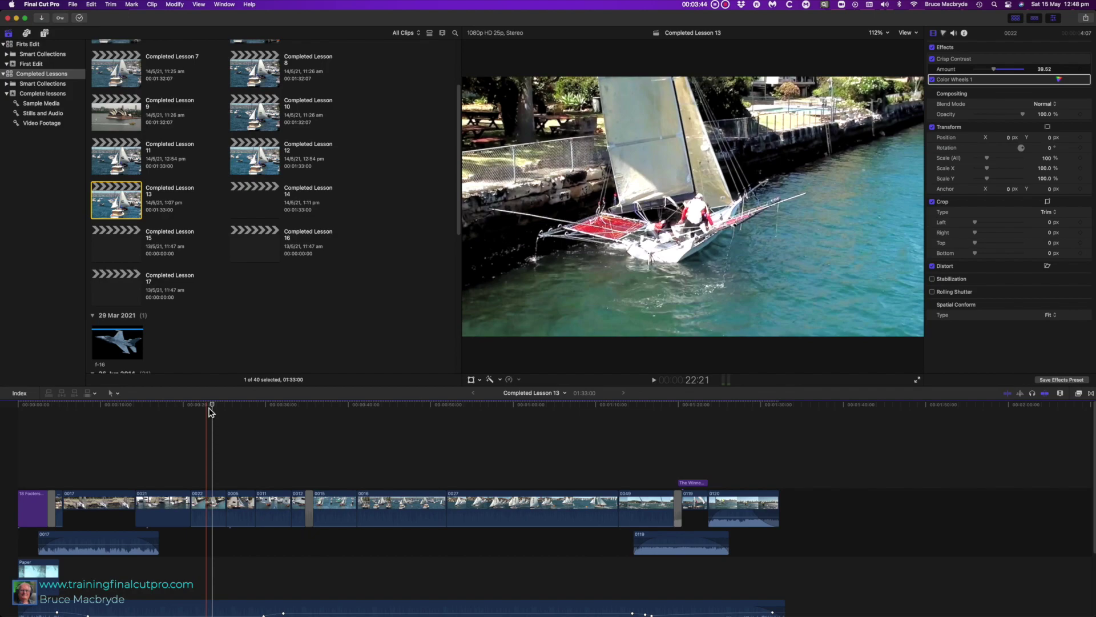
Scroll the library's clips, switch the browser to list view, then back to filmstrip thumbnails.
scroll(220, 173, "down", 8)
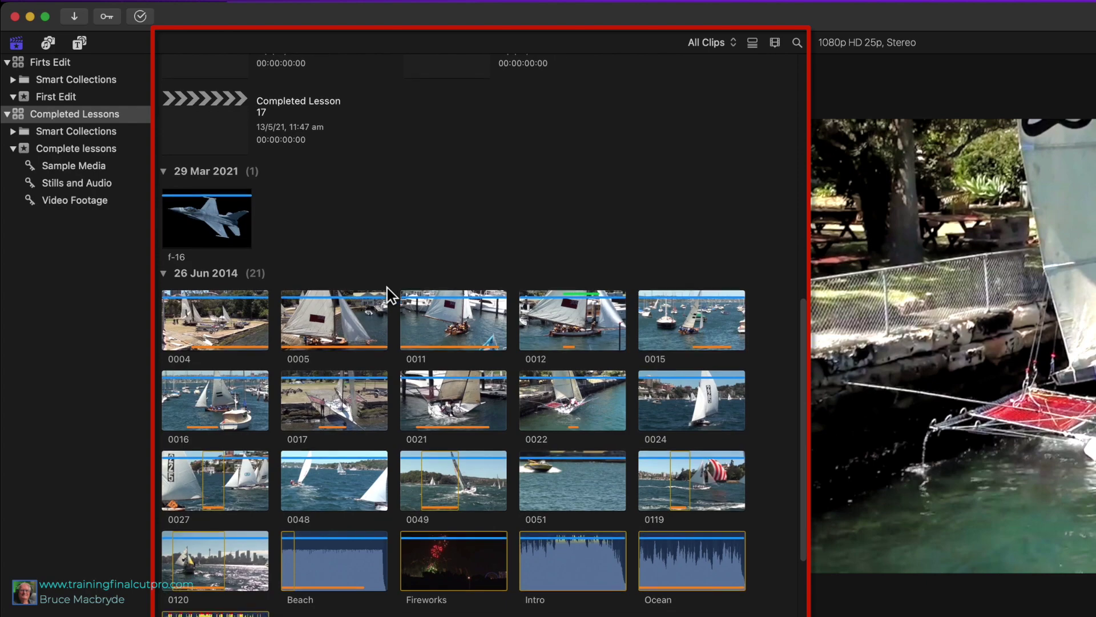
scroll(387, 287, "down", 3)
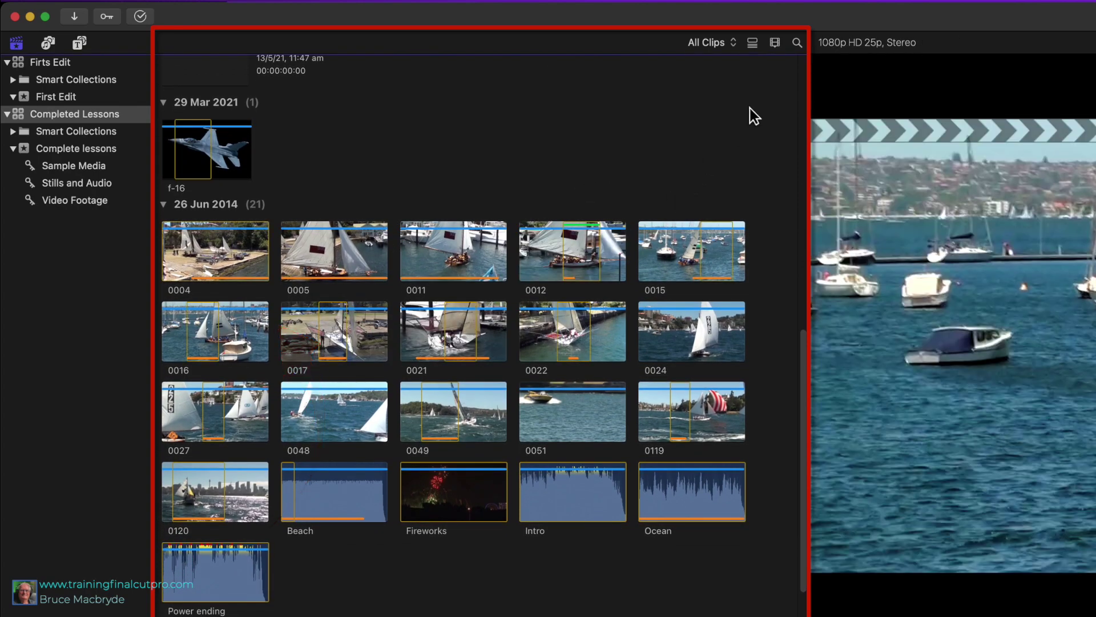
left_click(757, 47)
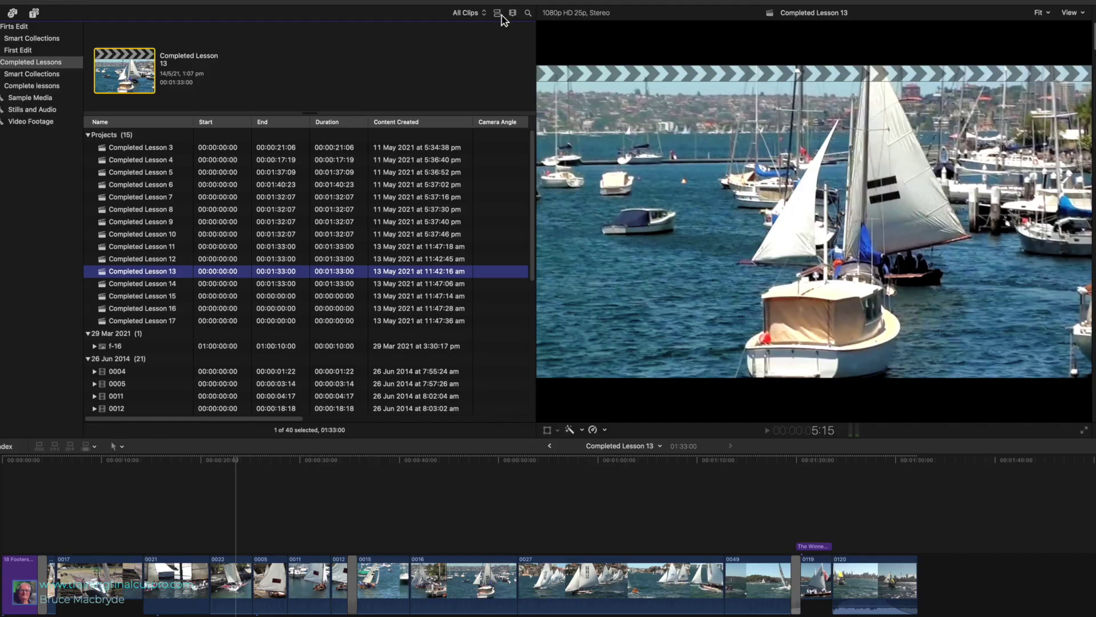
left_click(757, 46)
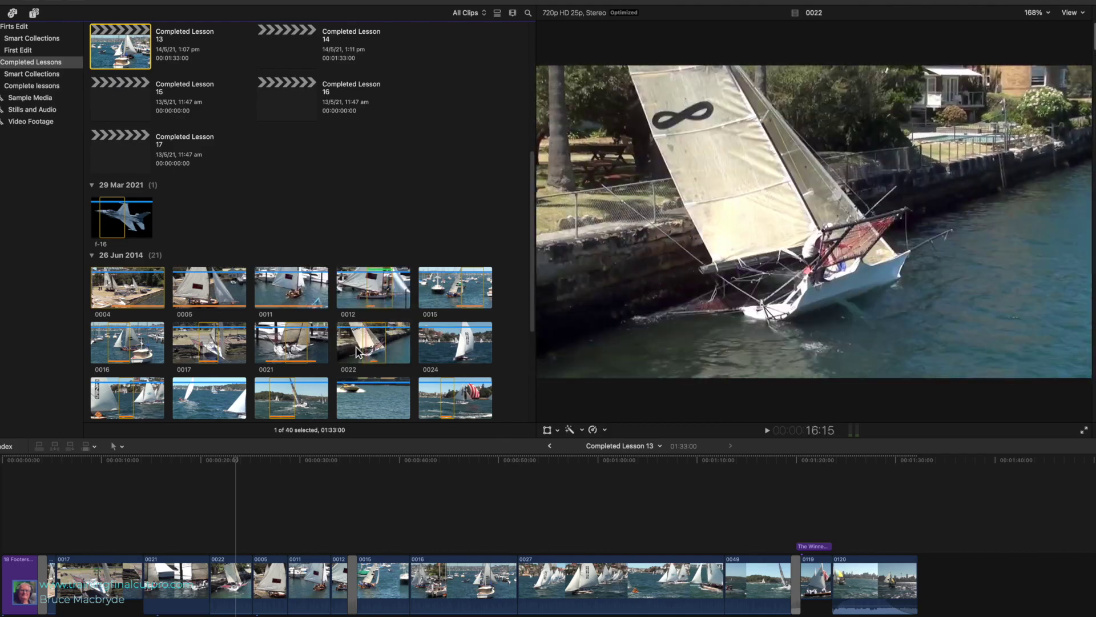
scroll(429, 227, "down", 3)
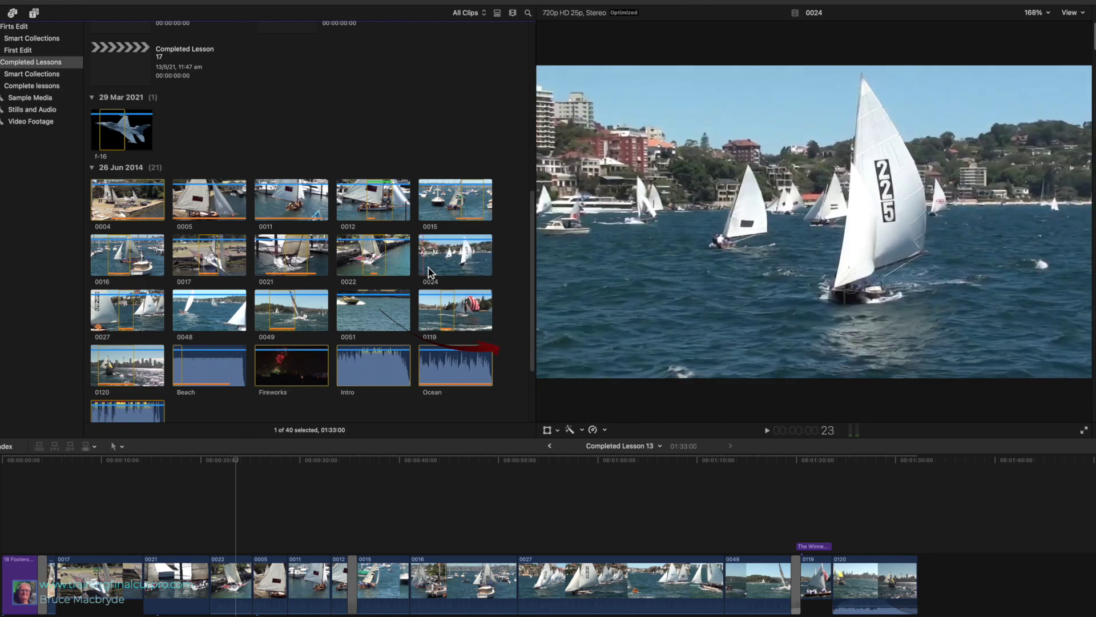
scroll(430, 270, "down", 4)
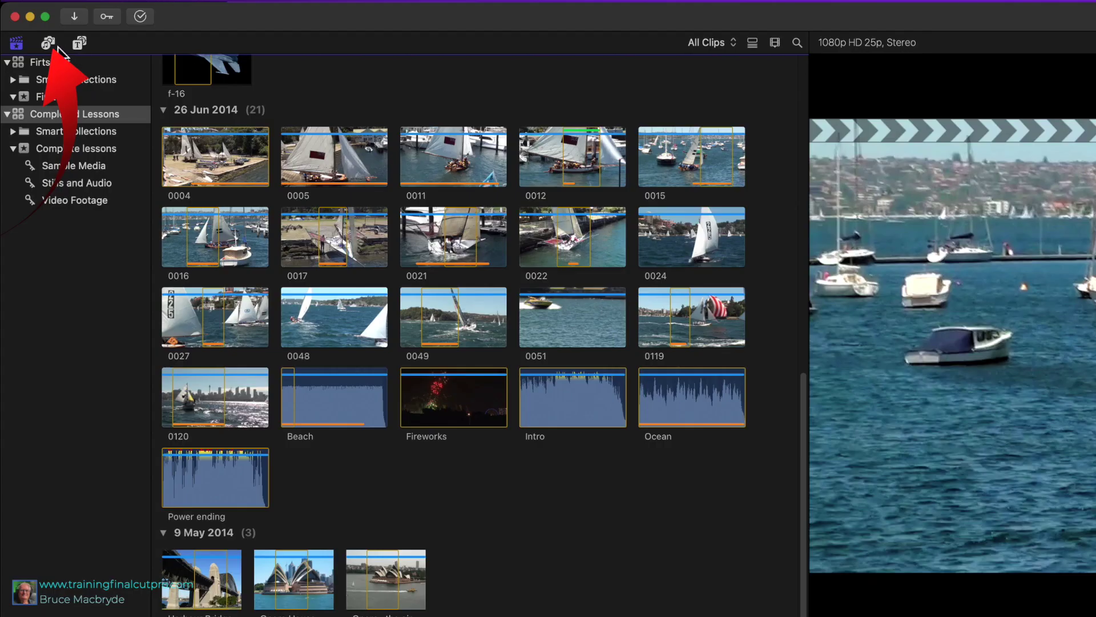
Open the Titles and Generators browser showing all installed titles, expanding and collapsing Generators.
left_click(12, 12)
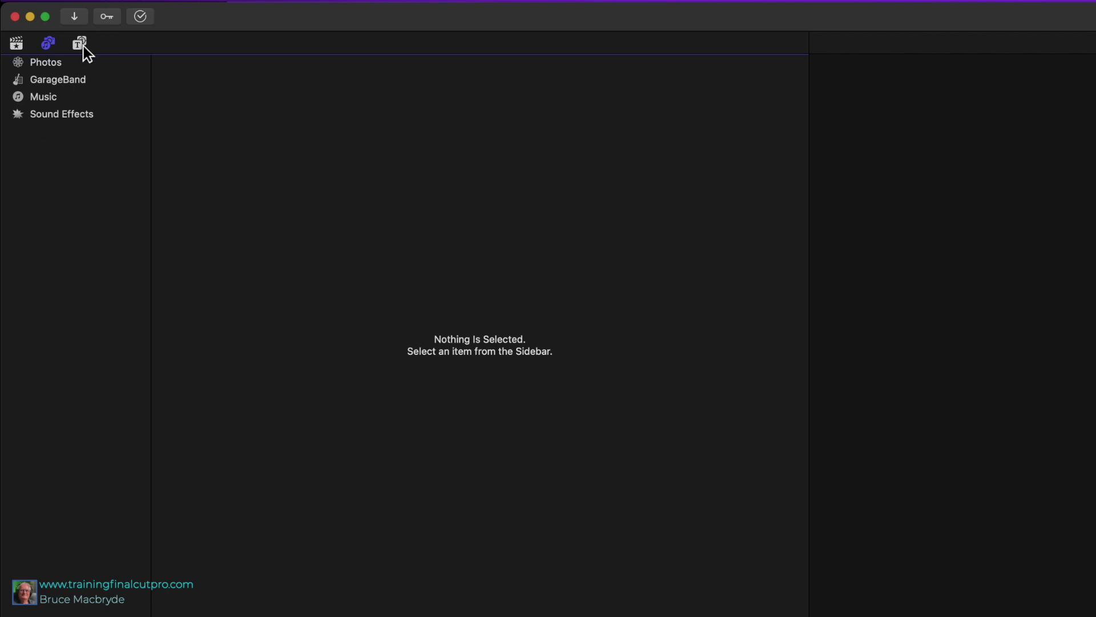
left_click(80, 43)
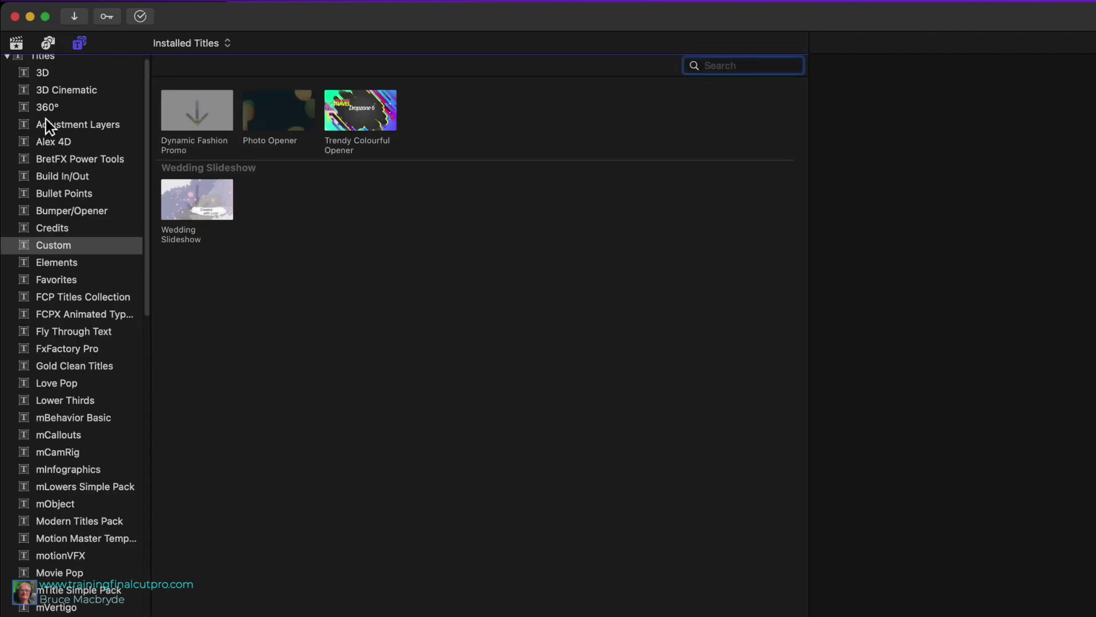
scroll(46, 118, "up", 1)
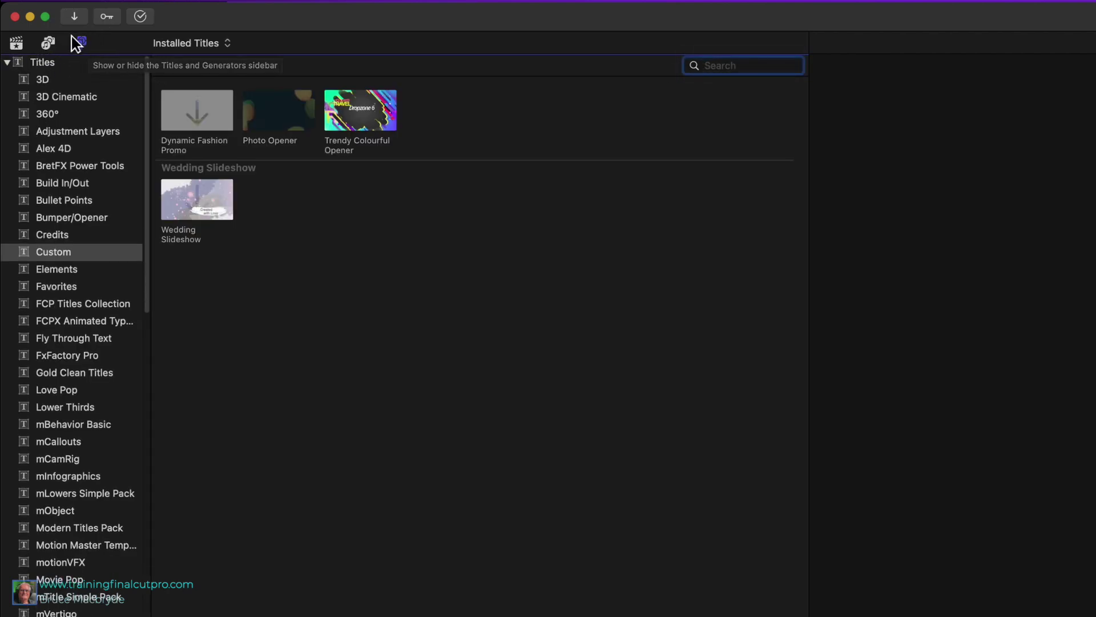
left_click(7, 62)
left_click(7, 79)
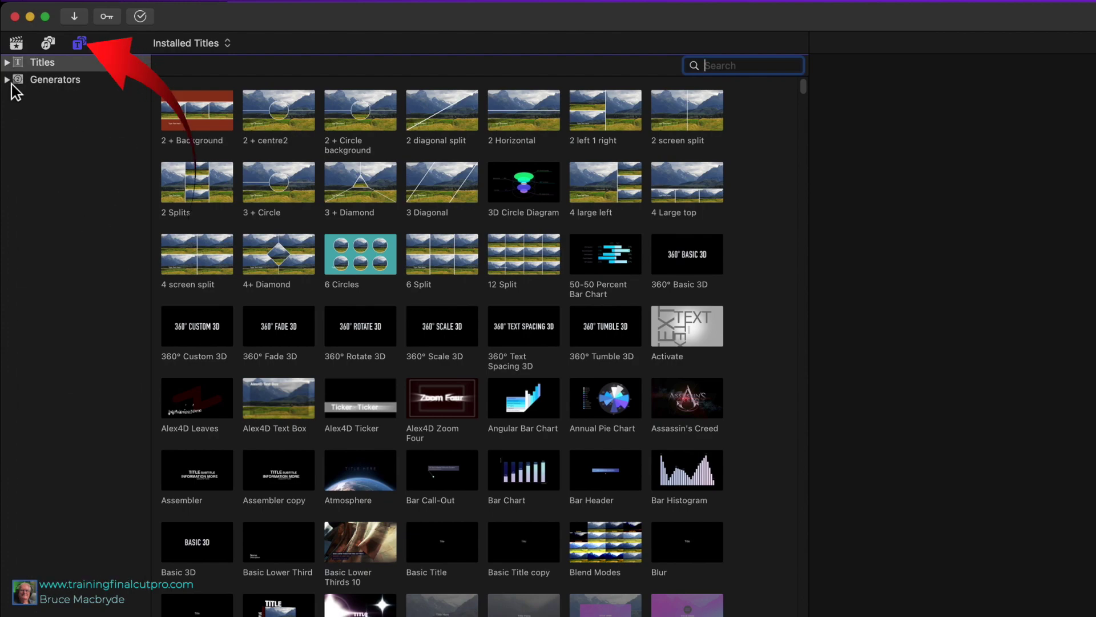
left_click(7, 80)
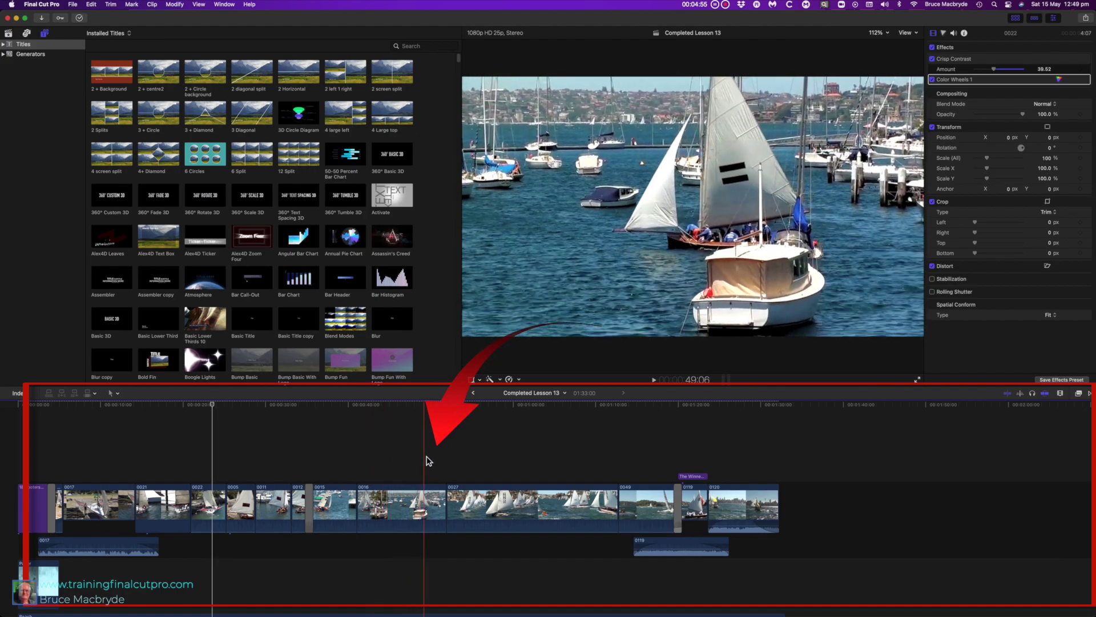
Return the browser to library clips, select clip 0022, and toggle the Transitions and Effects browsers.
left_click(9, 34)
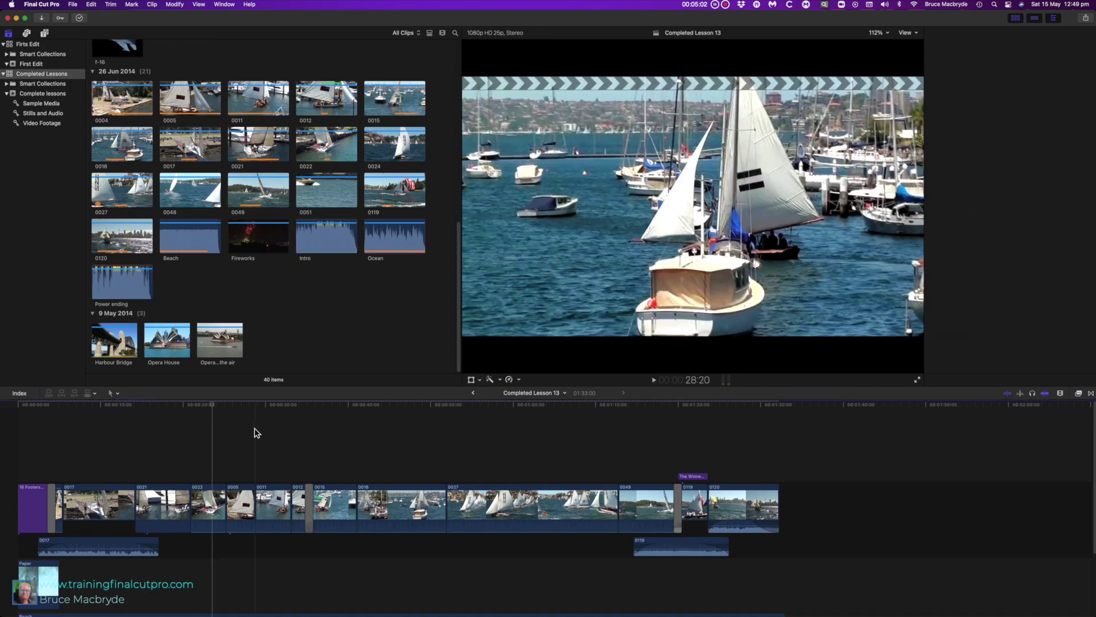
left_click(94, 464)
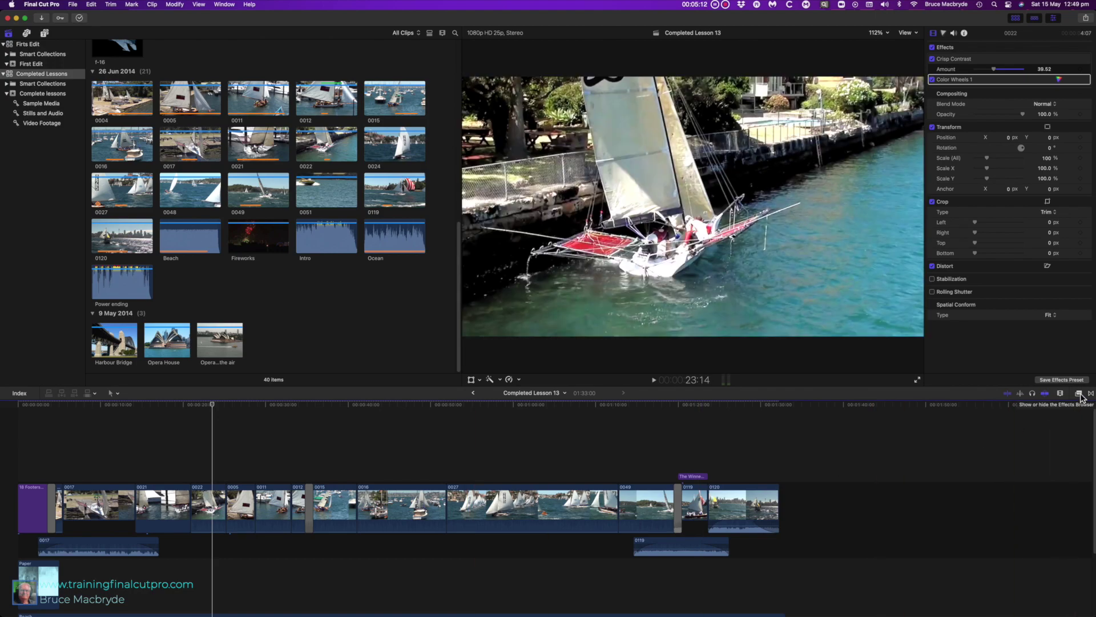
left_click(1091, 393)
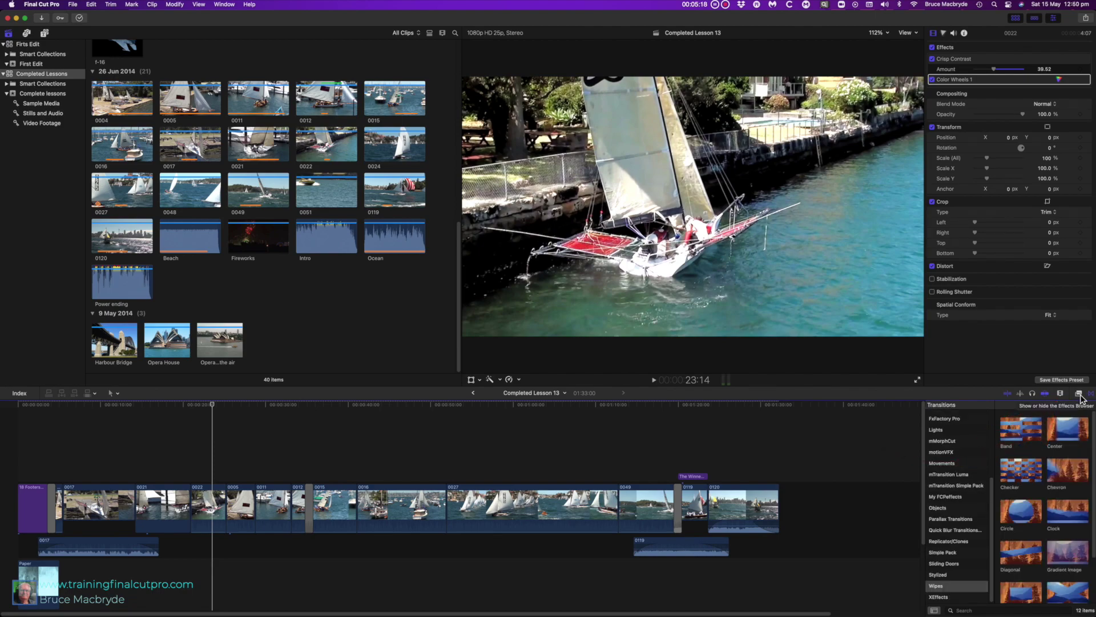
left_click(1079, 394)
left_click(1080, 394)
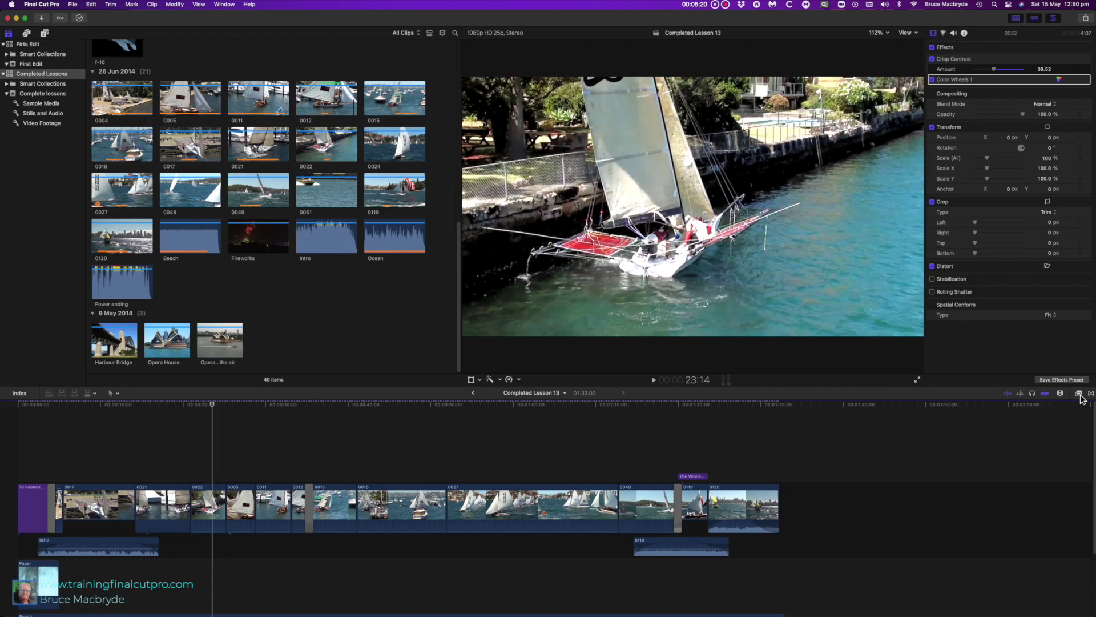
left_click(1079, 394)
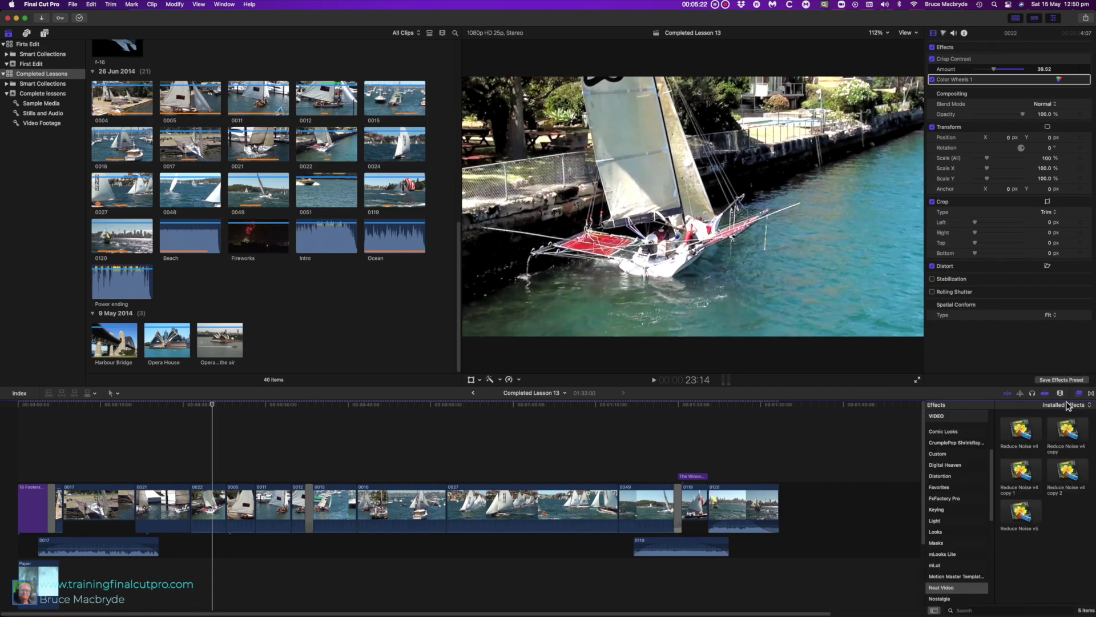
Step through the timeline project history back to Completed Lesson 9.
left_click(473, 393)
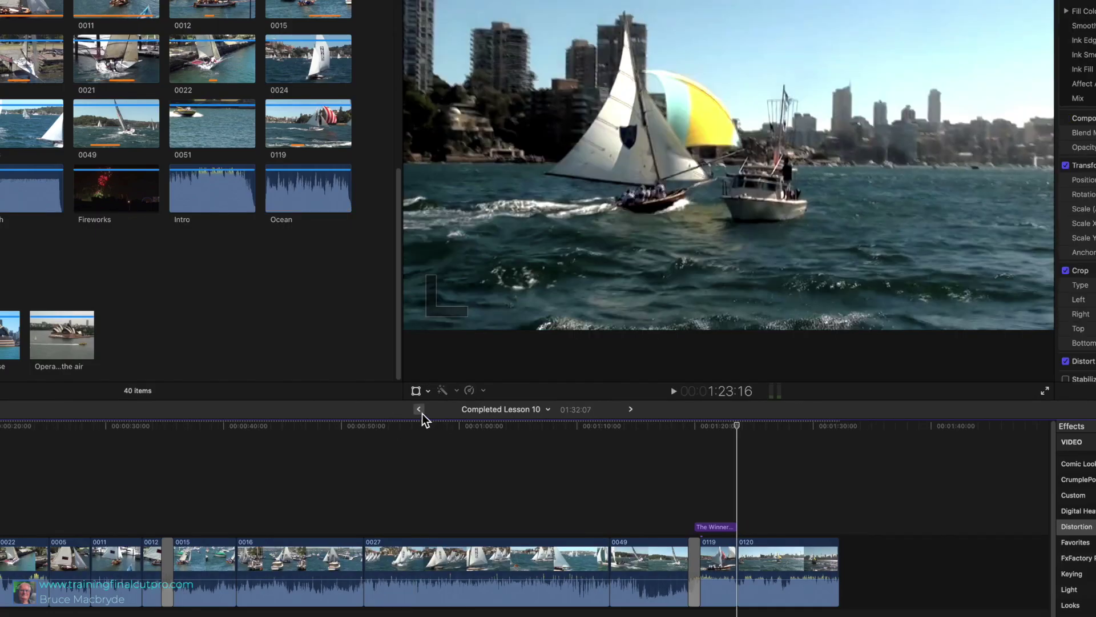
left_click(419, 413)
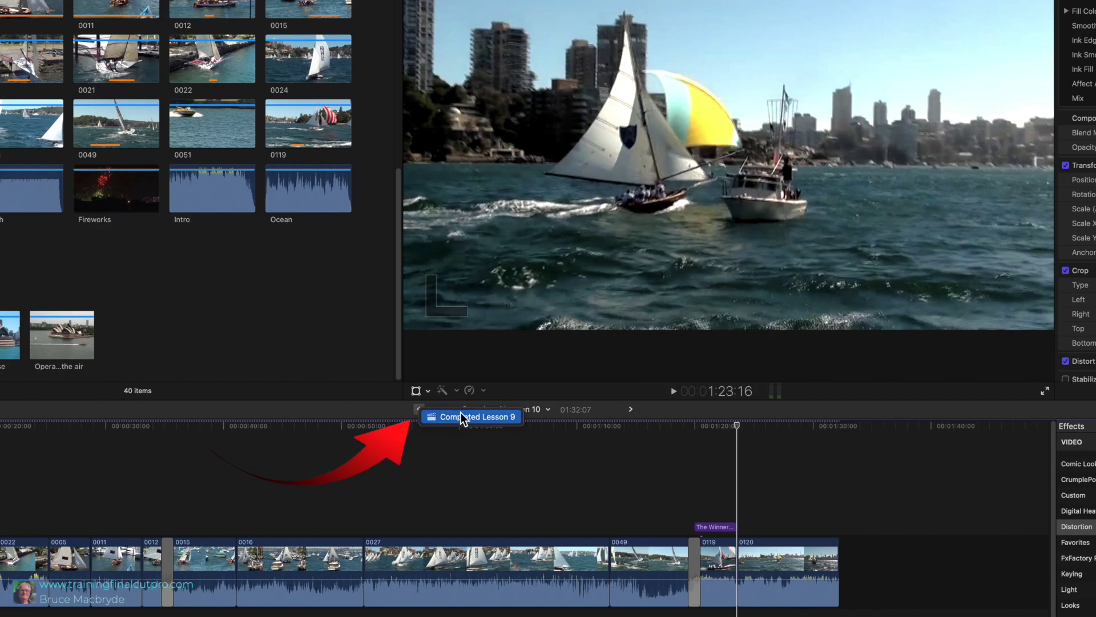
left_click(632, 409)
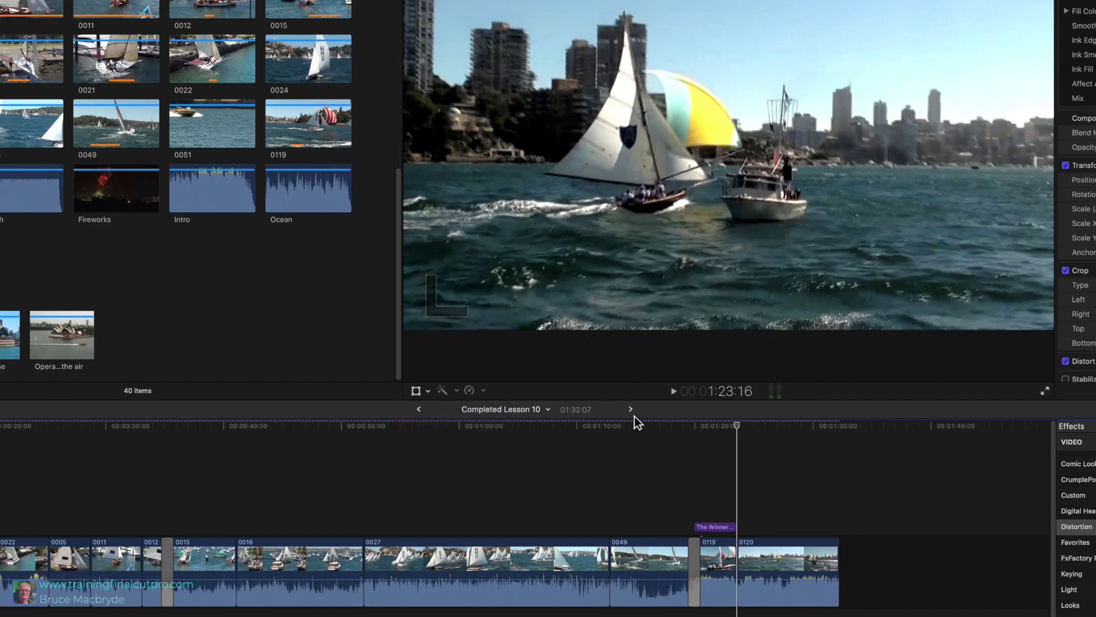
left_click(633, 410)
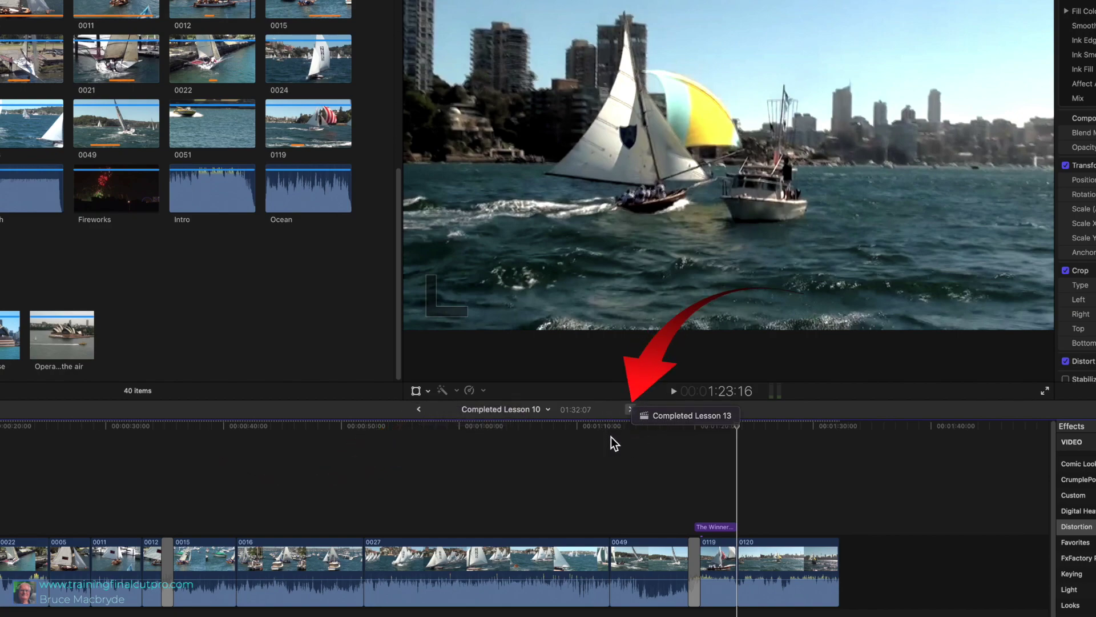
left_click(423, 409)
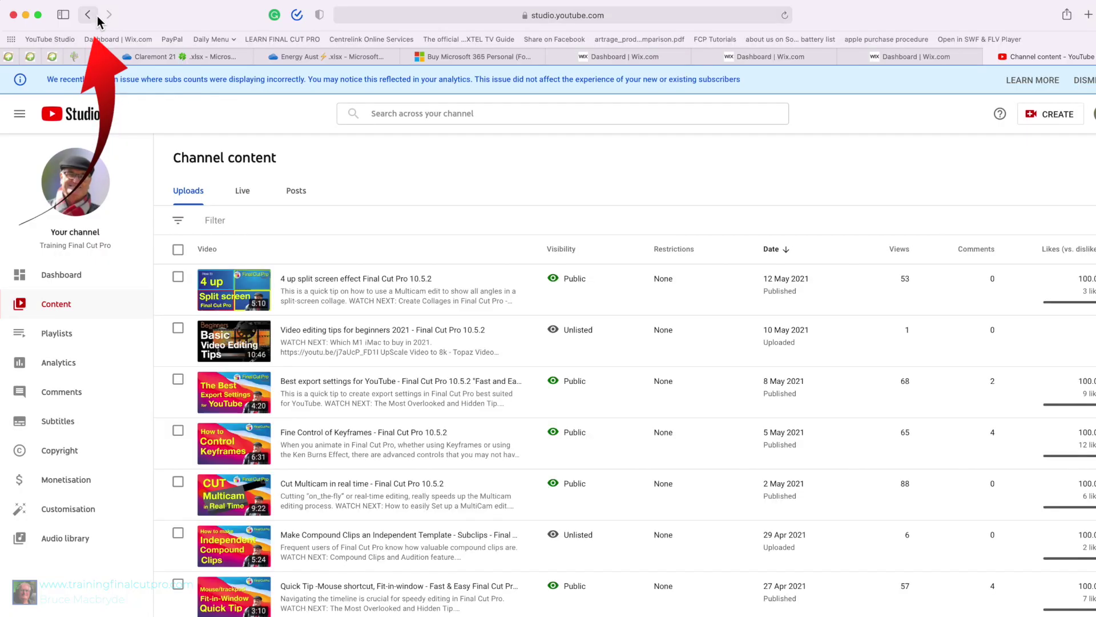
left_click(88, 15)
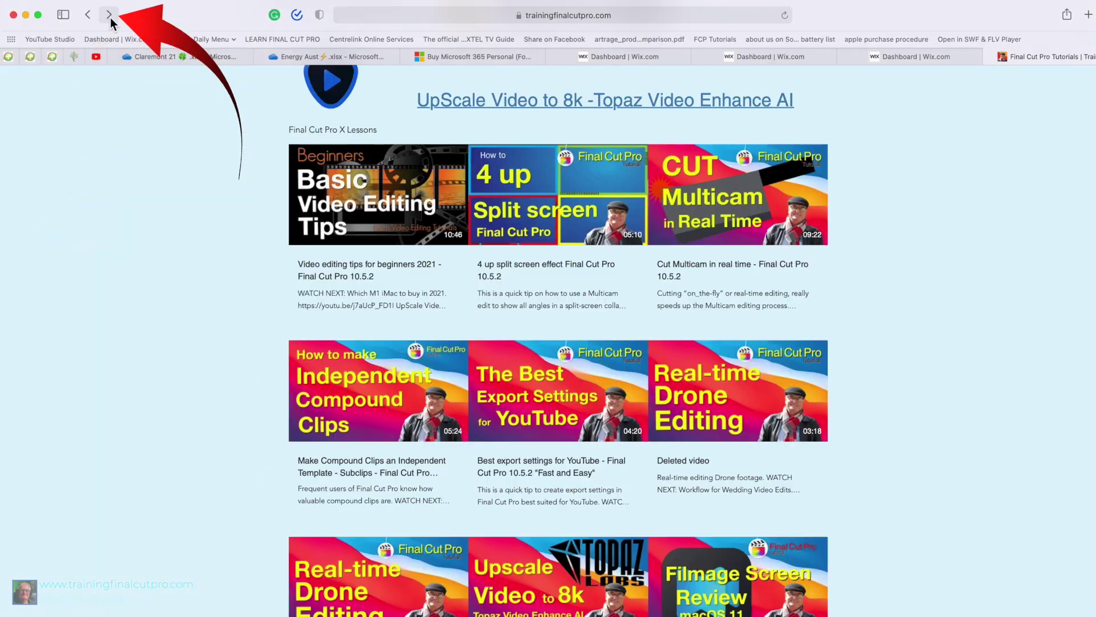
left_click(110, 16)
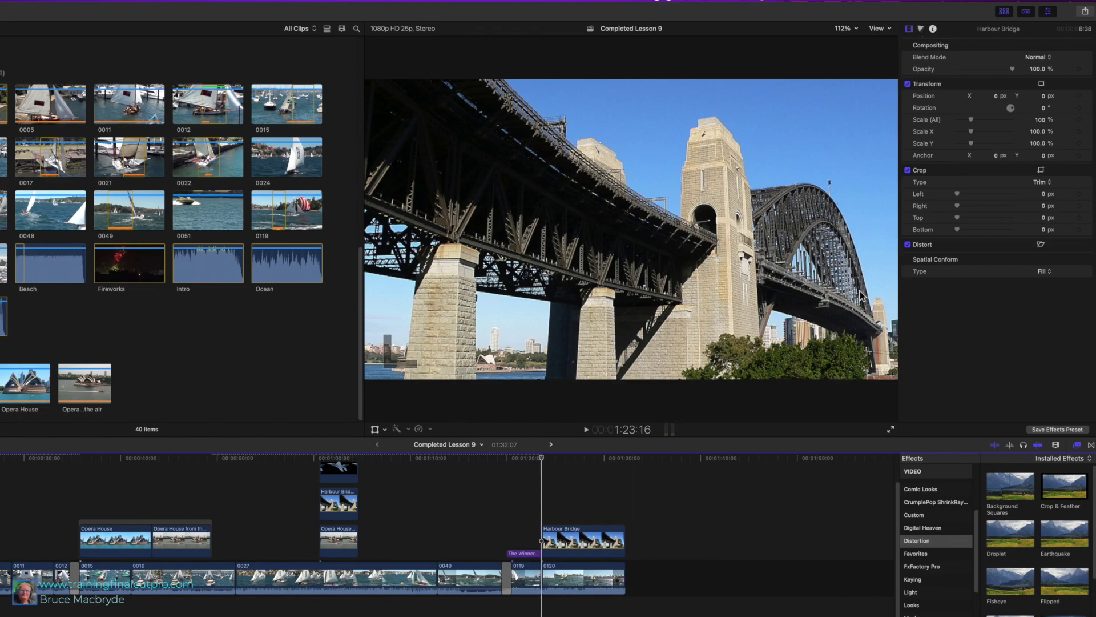
Select clip 0049, view its audio settings, then show The Winner title's text settings, toggling inspector height.
left_click(472, 577)
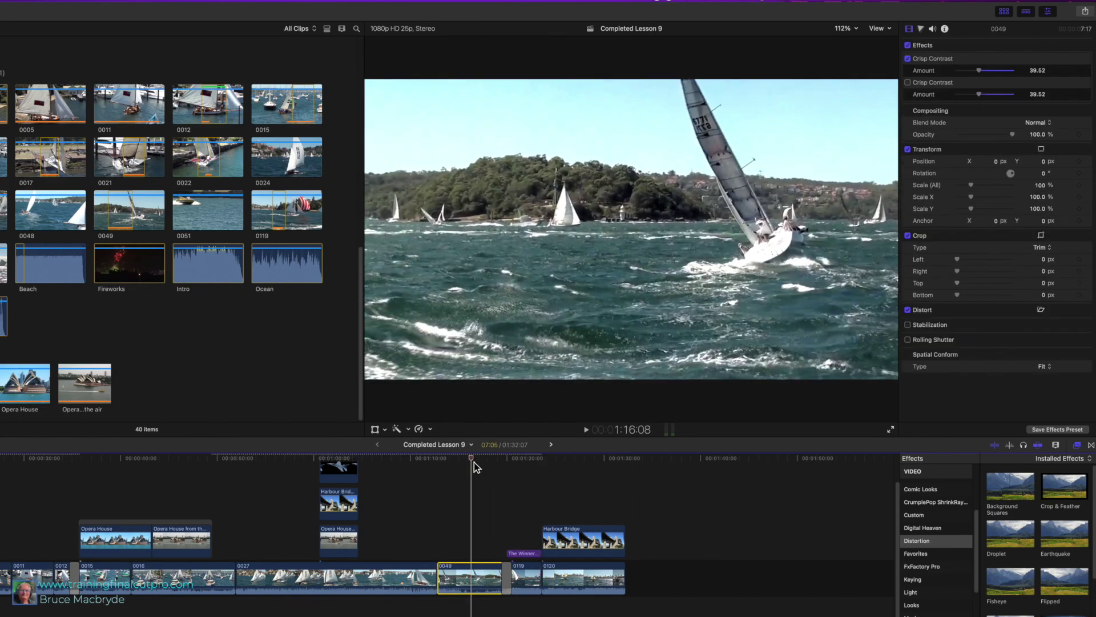
left_click(935, 31)
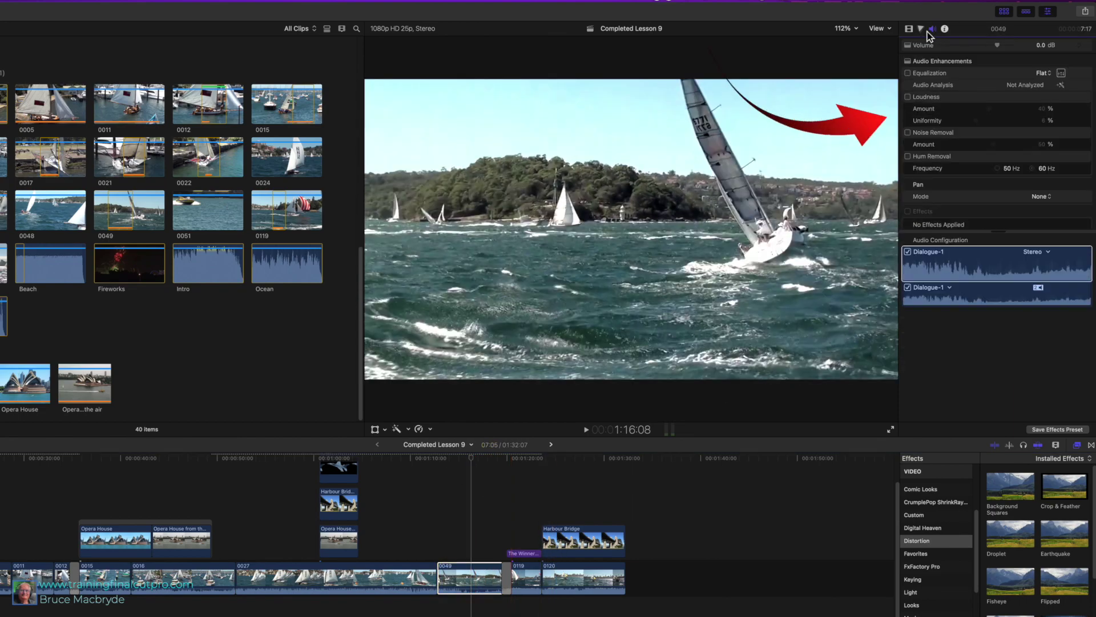
left_click(919, 31)
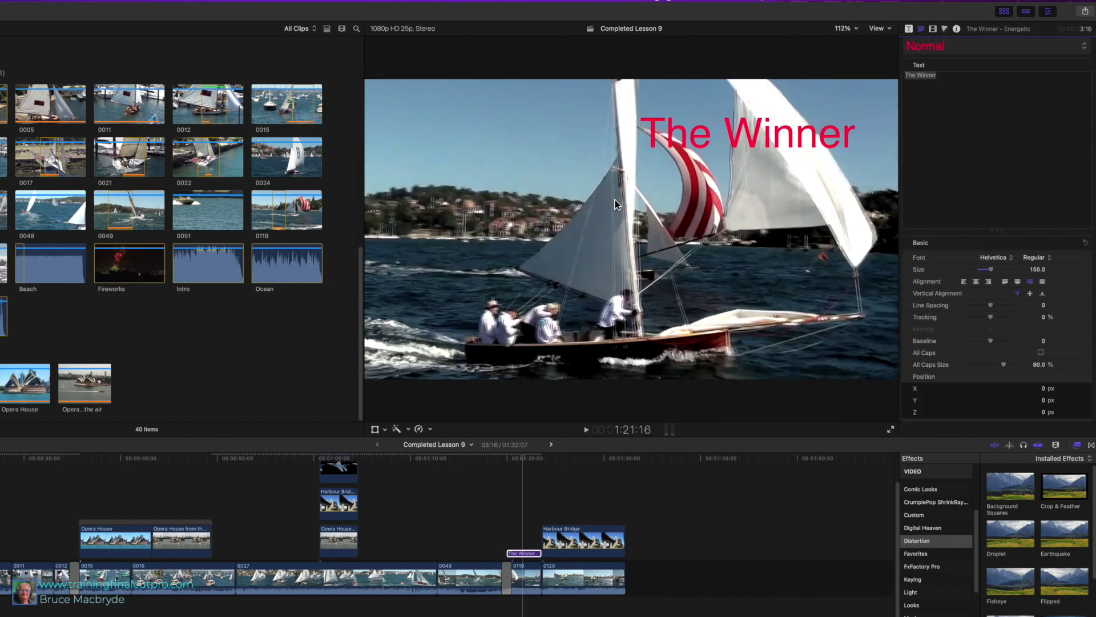
double_click(978, 29)
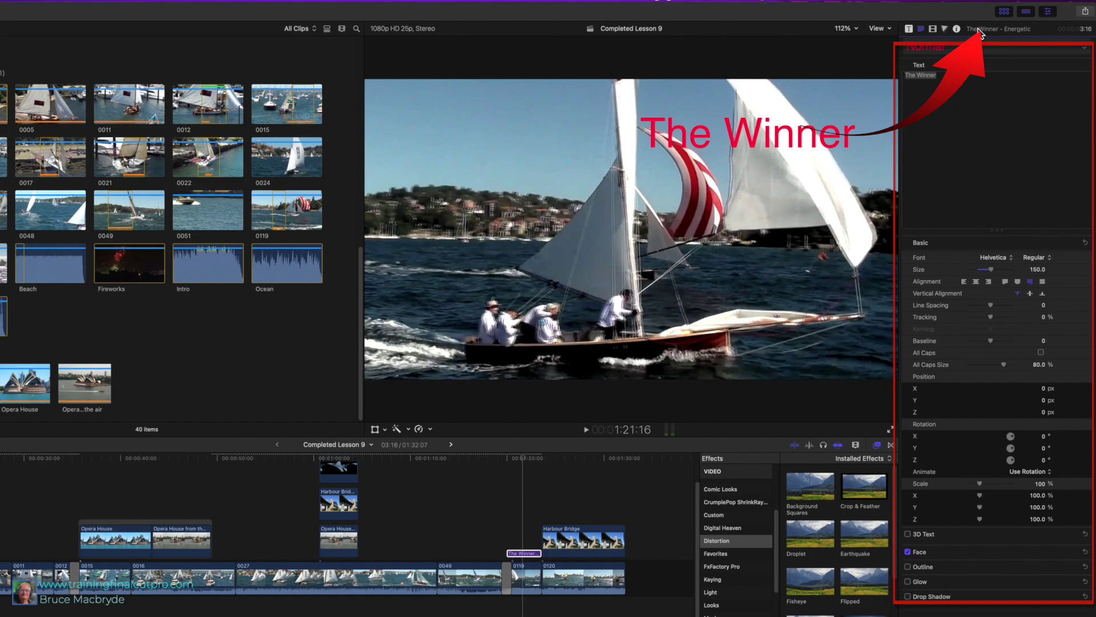
double_click(979, 30)
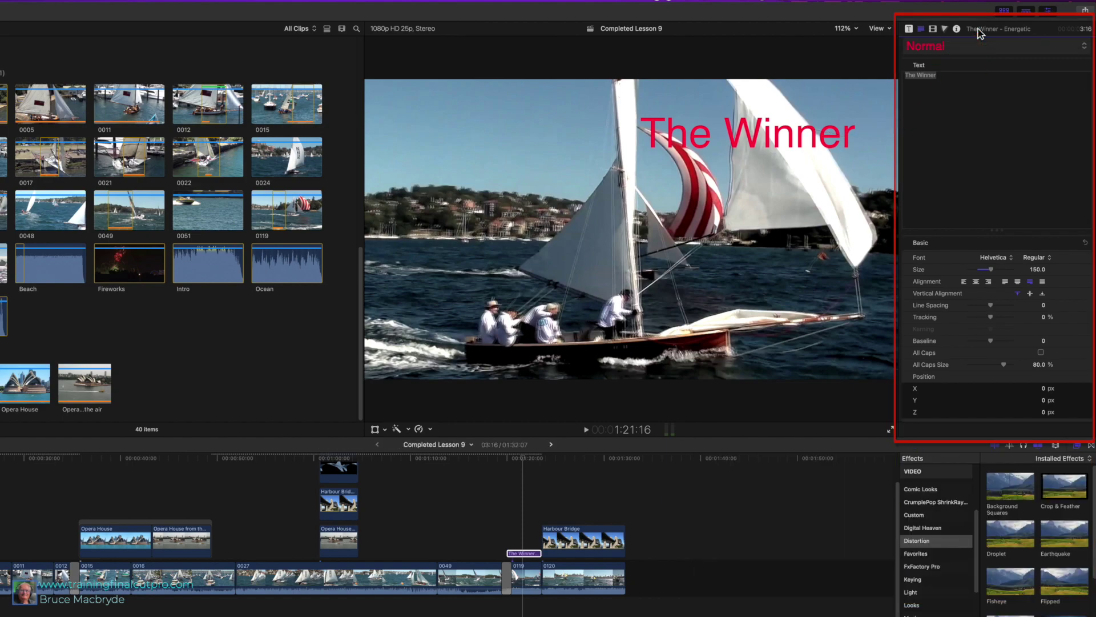
Check the Share destinations, then open the Media Import window showing the BU Rocket drive.
left_click(1085, 11)
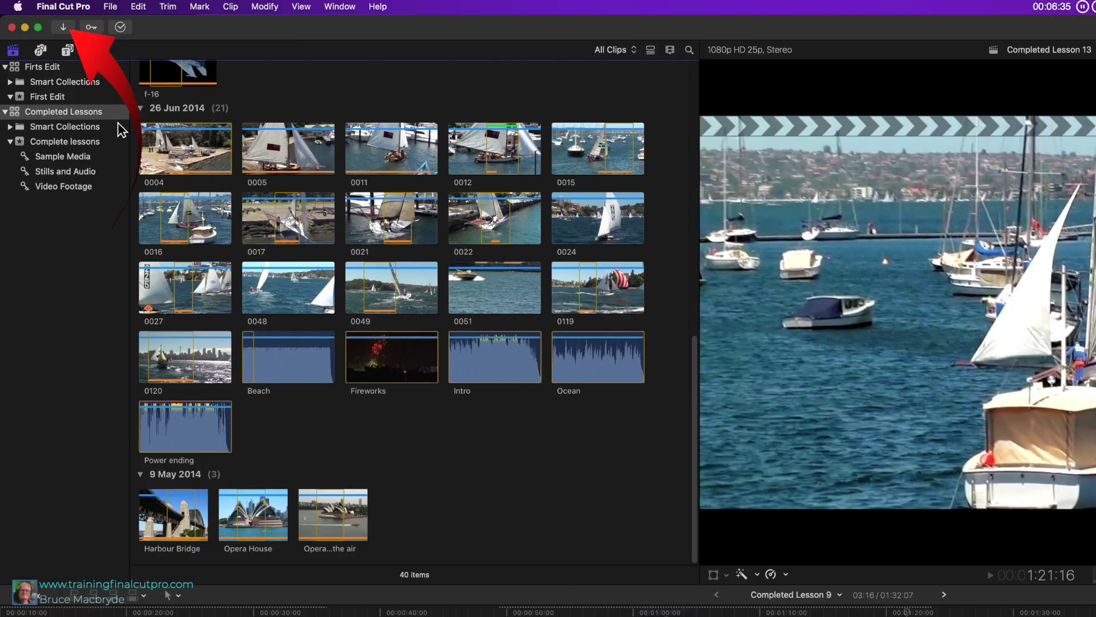
left_click(67, 30)
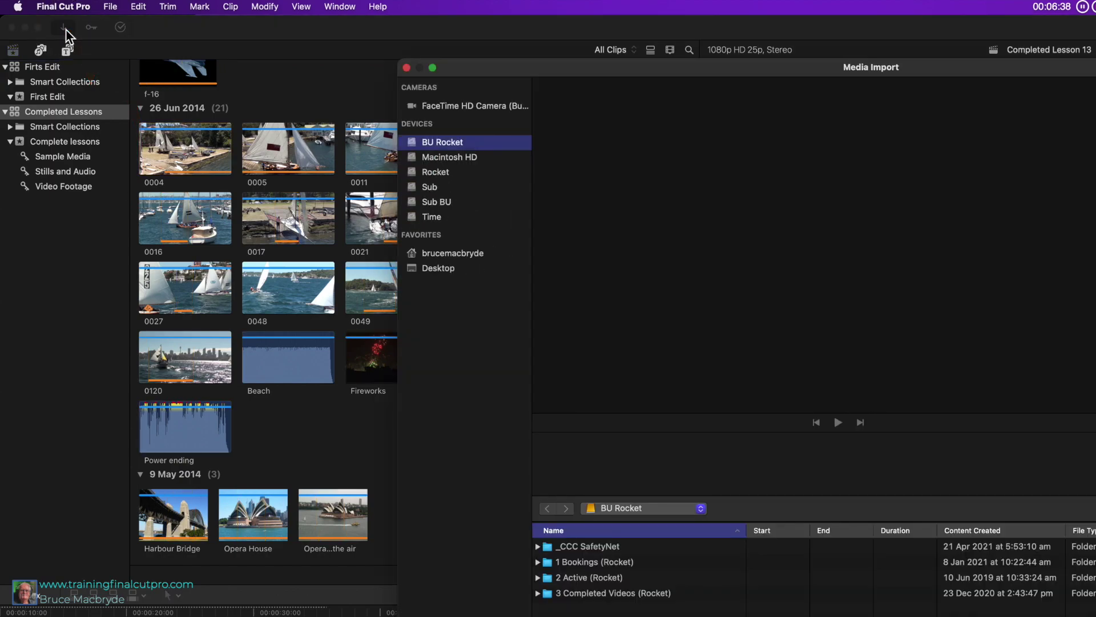